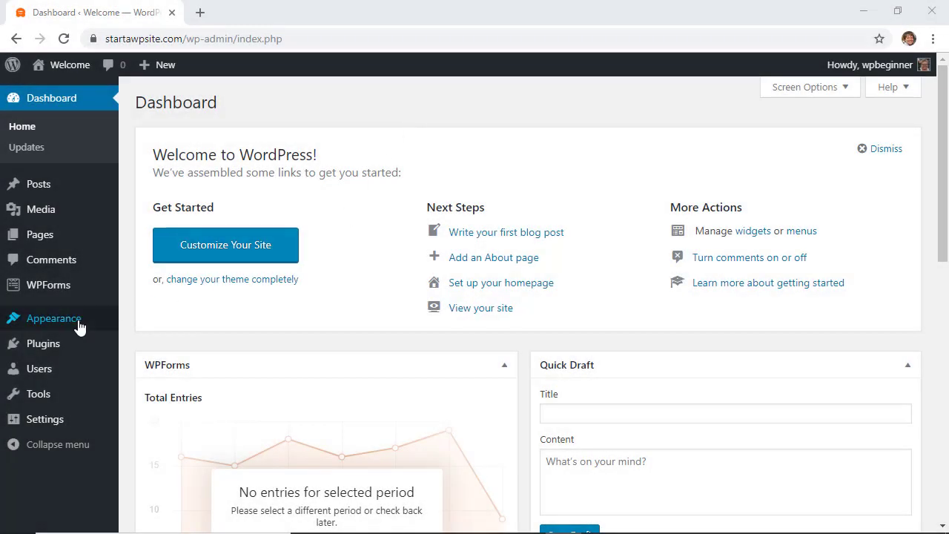
Step: Search plugins for 'menu image', then install and activate the Menu Image plugin
mouse_move(46, 352)
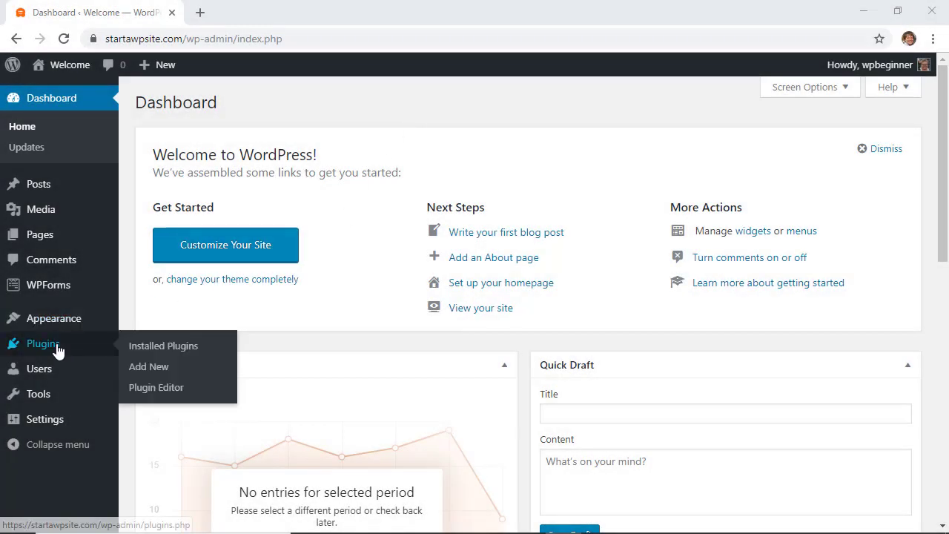
left_click(148, 368)
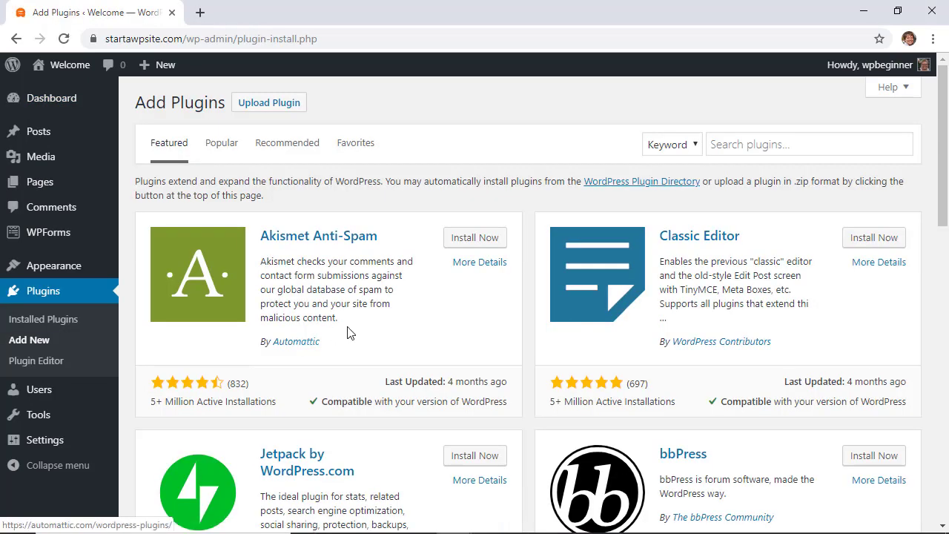
left_click(759, 143)
type("menu image")
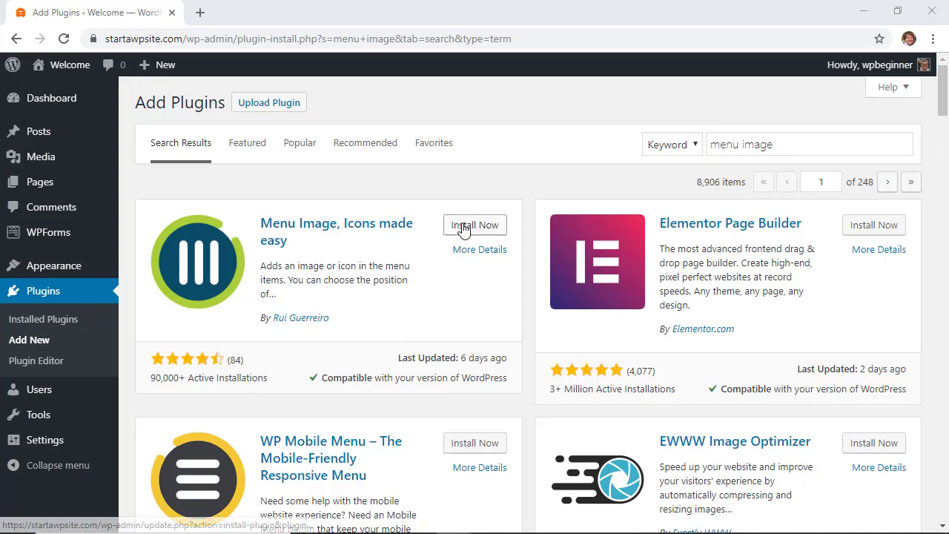
left_click(466, 228)
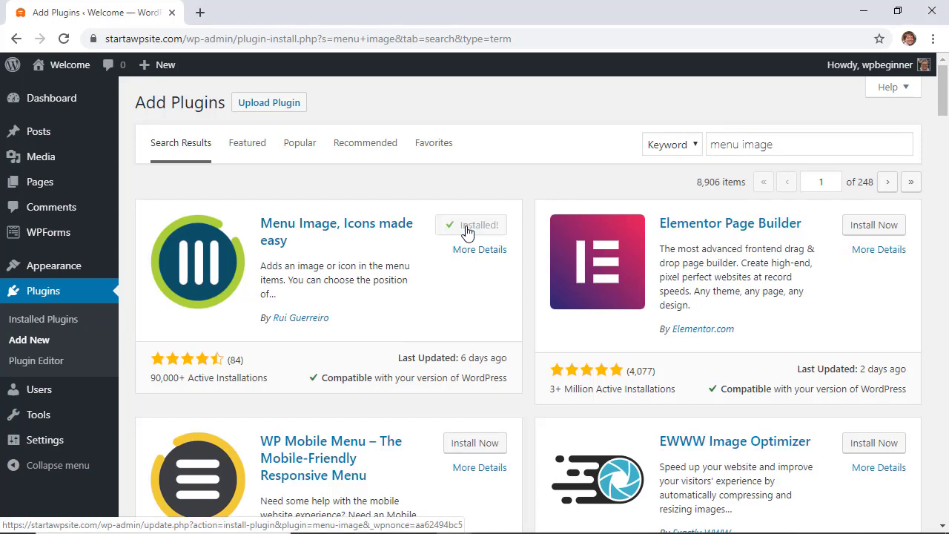
left_click(475, 224)
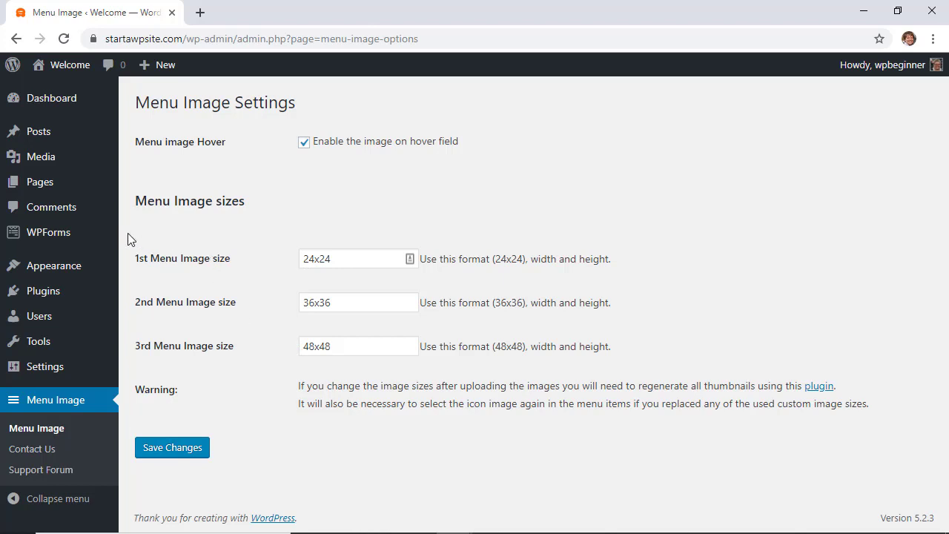
mouse_move(38, 267)
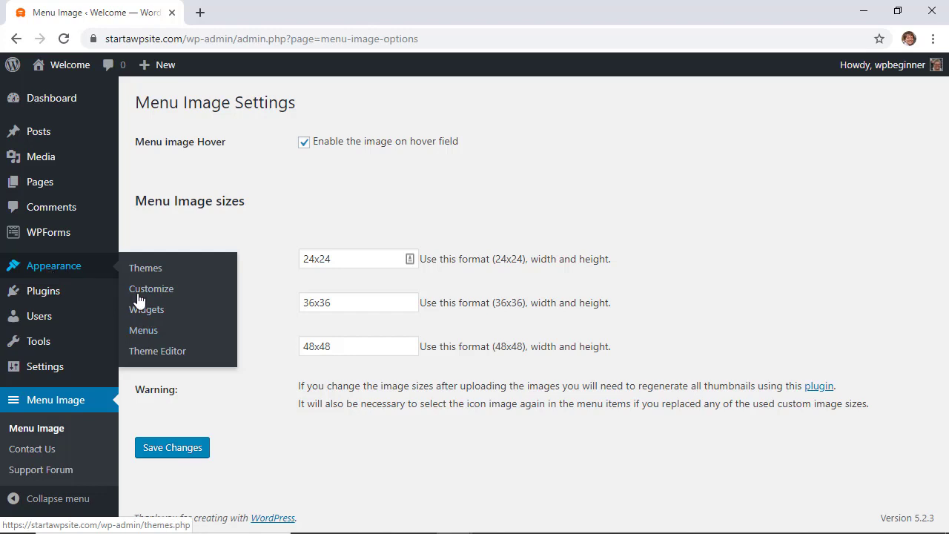
Step: Under Appearance > Menus, create a new menu named 'Social Media'
left_click(148, 333)
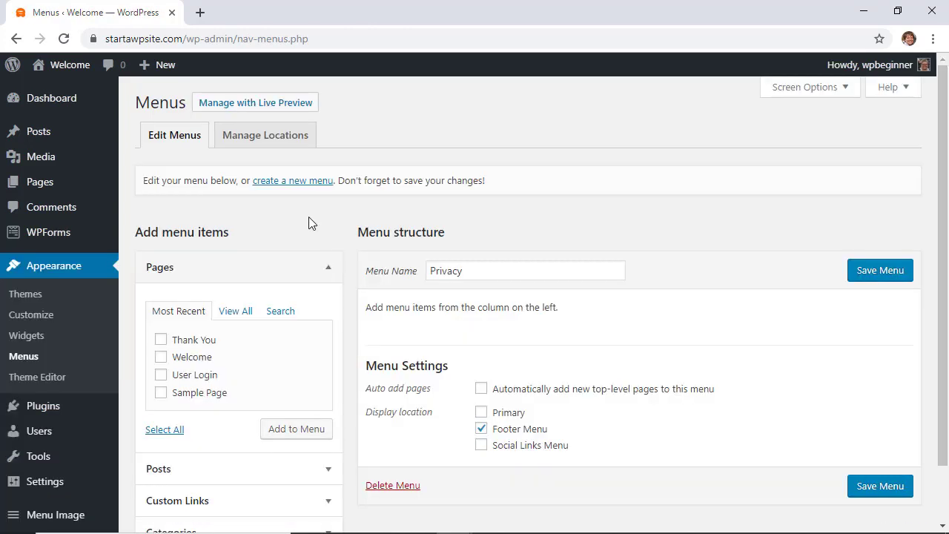
left_click(285, 184)
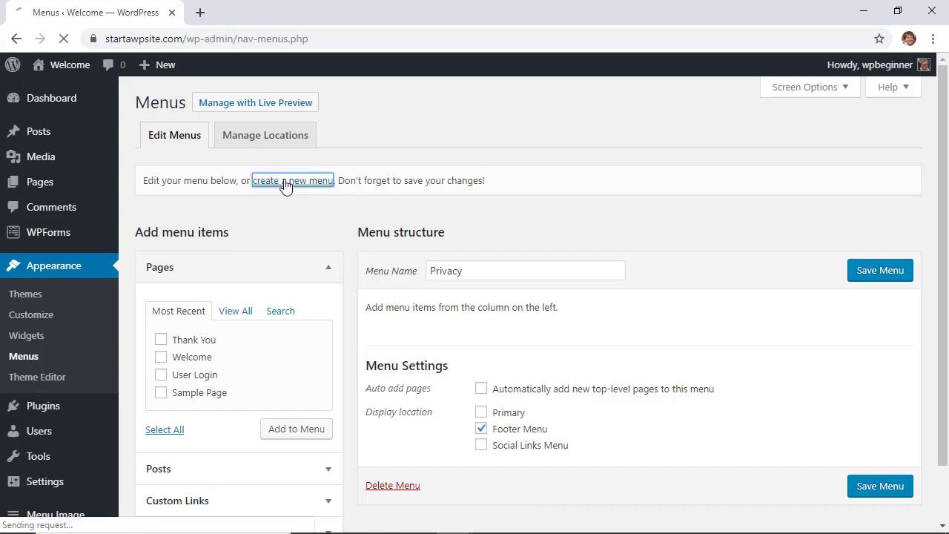
left_click(447, 270)
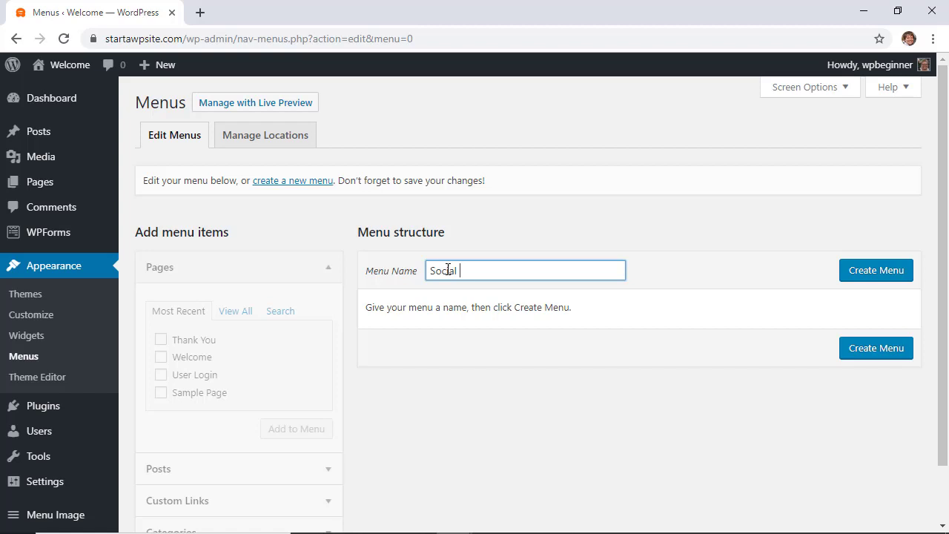
left_click(860, 277)
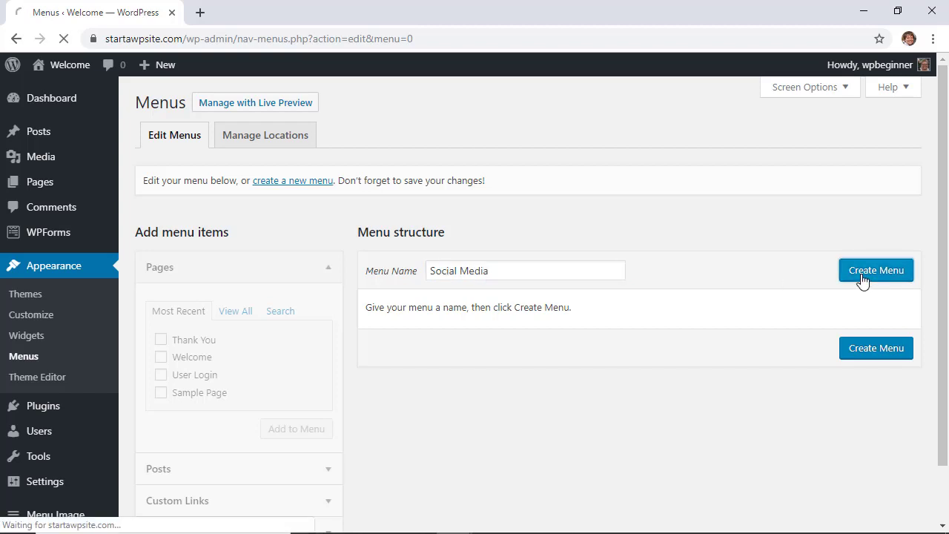
scroll(488, 303, "down", 2)
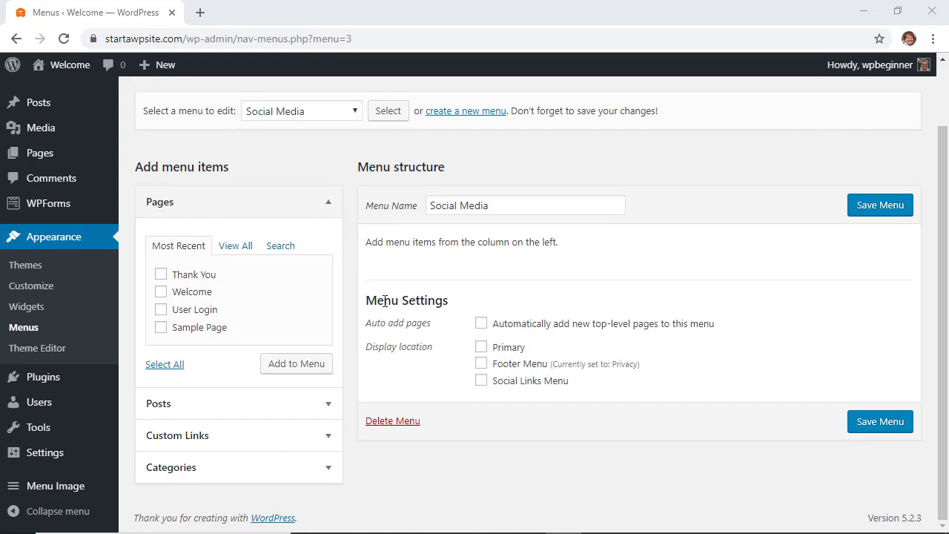
Step: Add the Facebook URL from the notes as a Custom Link menu item
left_click(249, 440)
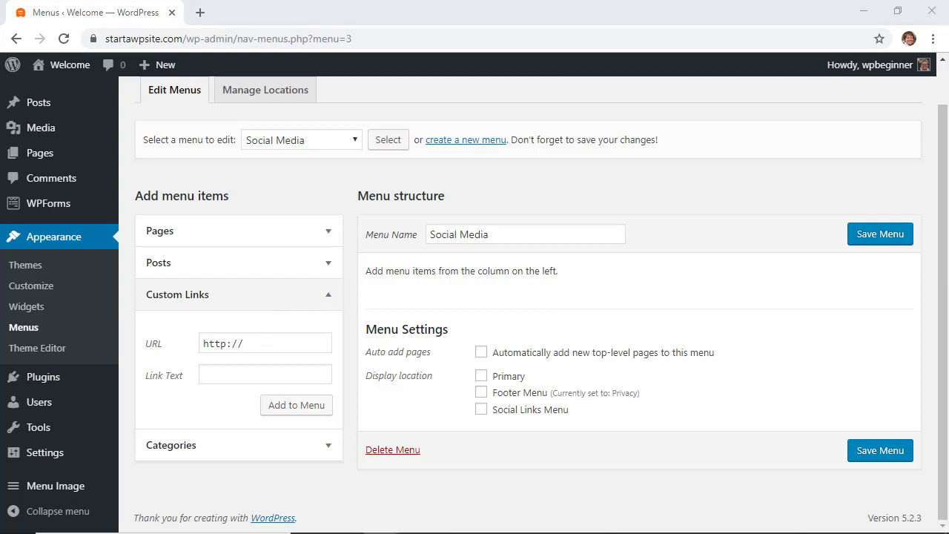
left_click_drag(948, 178, 453, 111)
key("ctrl+c")
left_click_drag(243, 343, 195, 345)
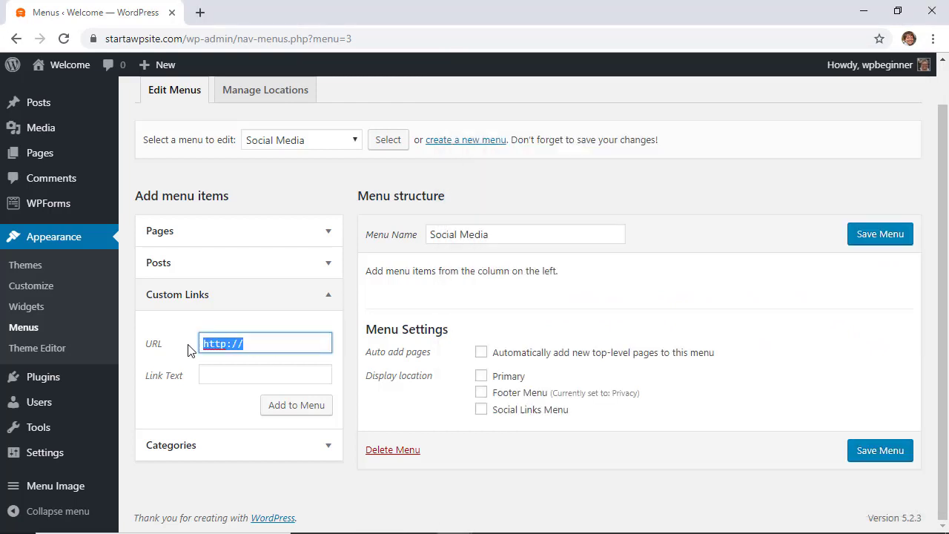
key("ctrl+v")
left_click(214, 376)
type("Faceboo")
left_click(295, 405)
Step: Add the Pinterest URL as a custom link with link text 'Pinterest'
key("alt+Tab")
left_click_drag(758, 148, 453, 148)
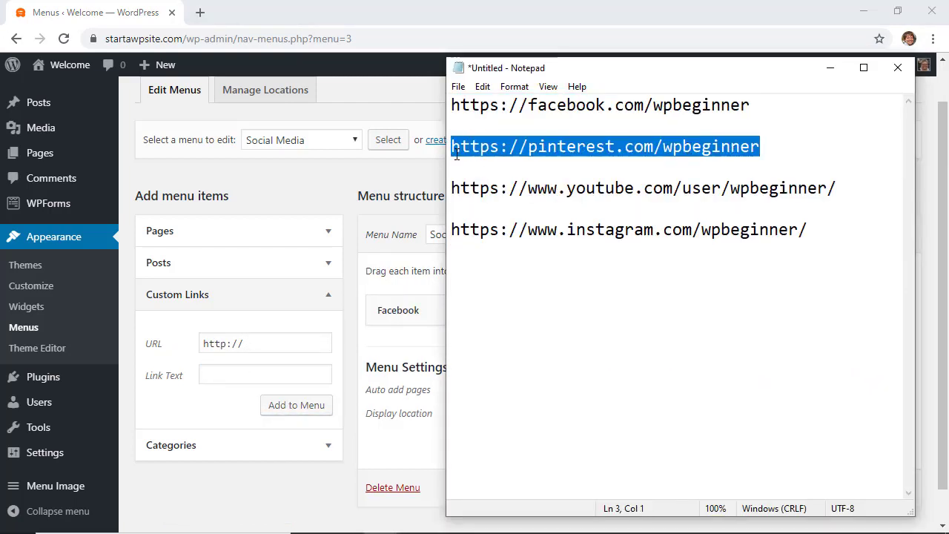
key("ctrl+c")
key("alt+Tab")
left_click_drag(203, 344, 252, 346)
key("ctrl+v")
left_click(250, 377)
type("Pinterest")
key("Return")
Step: Add the YouTube URL as a custom link, mistakenly labelled 'Instagram'
key("alt+Tab")
left_click_drag(837, 188, 451, 187)
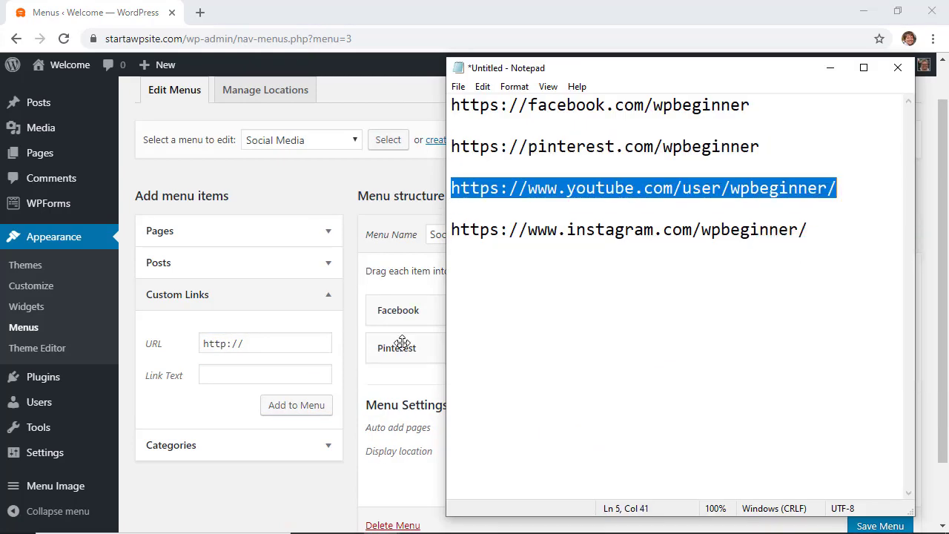
key("ctrl+c")
key("alt+Tab")
left_click_drag(203, 344, 254, 334)
key("ctrl+v")
left_click(240, 375)
type("Instagram")
key("Return")
Step: Copy the Instagram URL from the notes and relabel the mislabelled link 'YouTube'
key("alt+Tab")
key("Down")
key("Down")
key("shift+End")
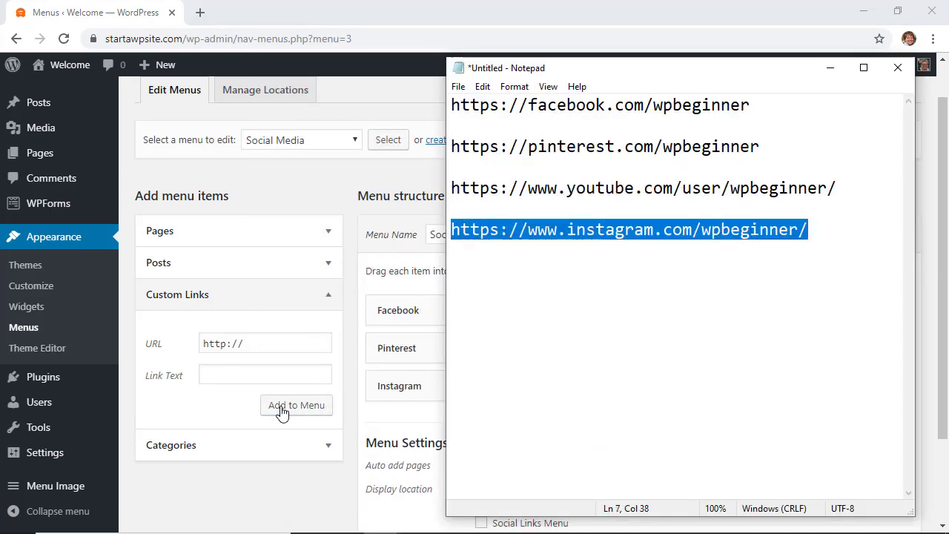
key("ctrl+c")
key("alt+Tab")
left_click(660, 386)
triple_click(451, 478)
type("YouTube")
Step: Add the Instagram URL as a custom link labelled 'Instagram'
scroll(451, 478, "down", 2)
left_click(662, 203)
left_click_drag(203, 230, 233, 230)
right_click(233, 230)
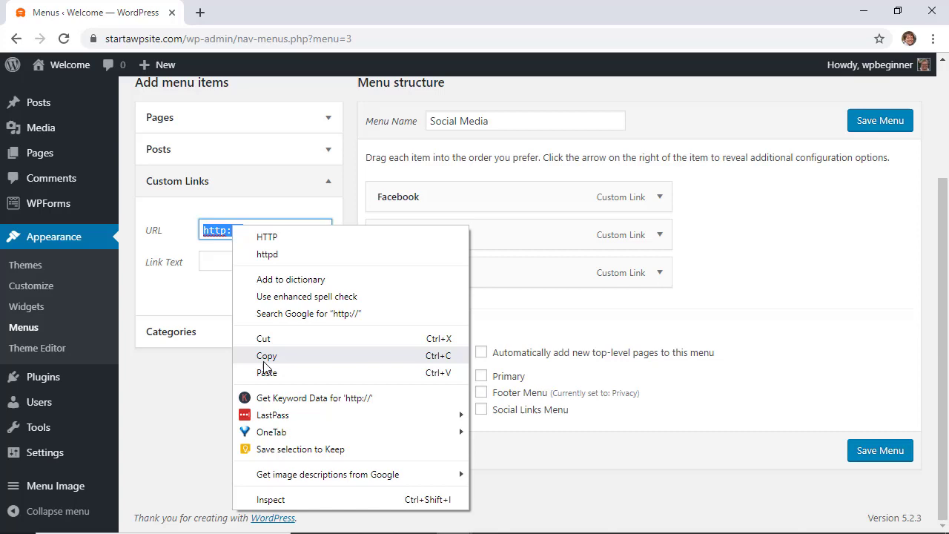
key("Escape")
key("ctrl+v")
left_click(231, 261)
type("Instagram")
left_click(284, 297)
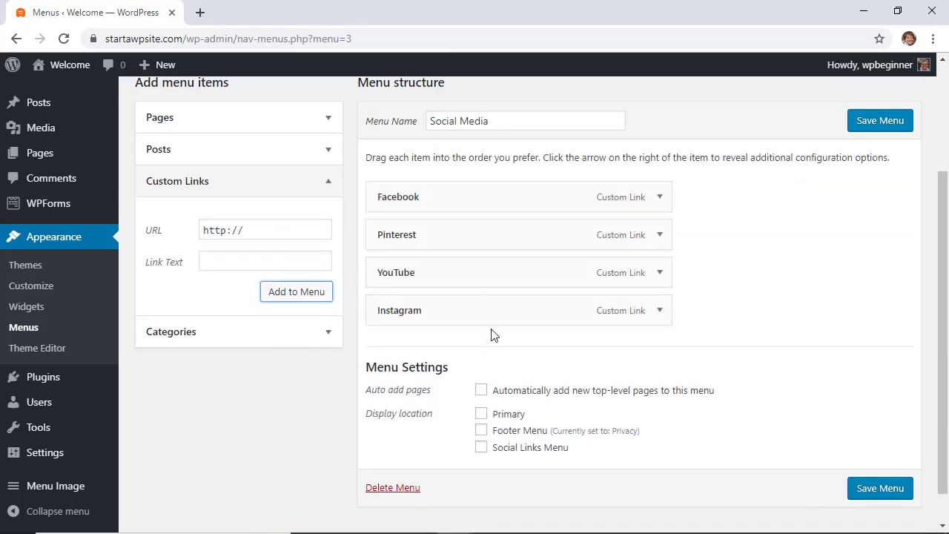
Step: Expand the Facebook menu item's settings and choose Set image under Menu image
left_click(660, 200)
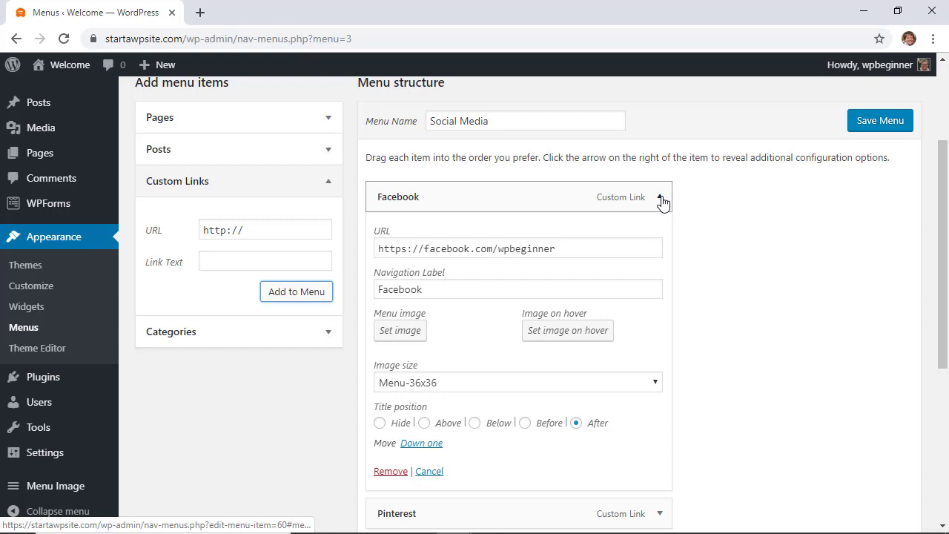
left_click(661, 199)
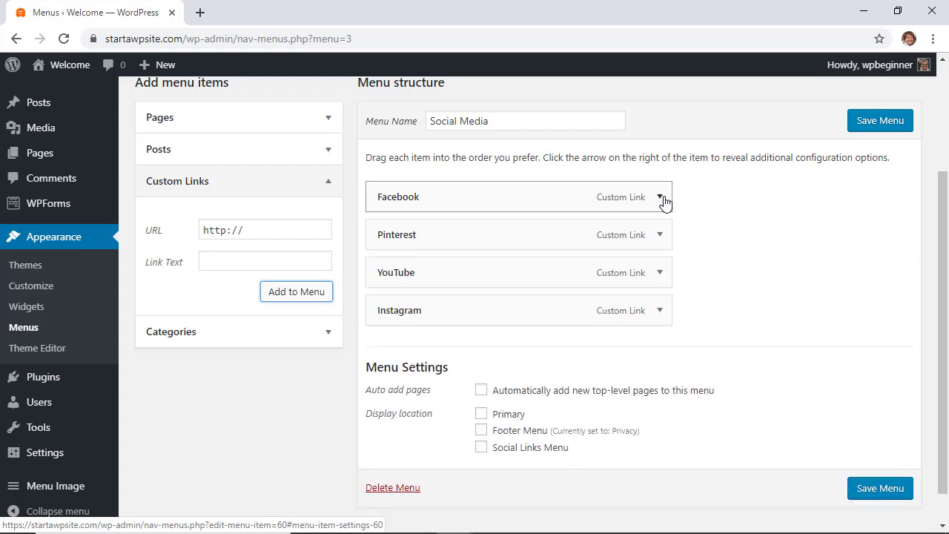
left_click(661, 199)
scroll(727, 256, "down", 3)
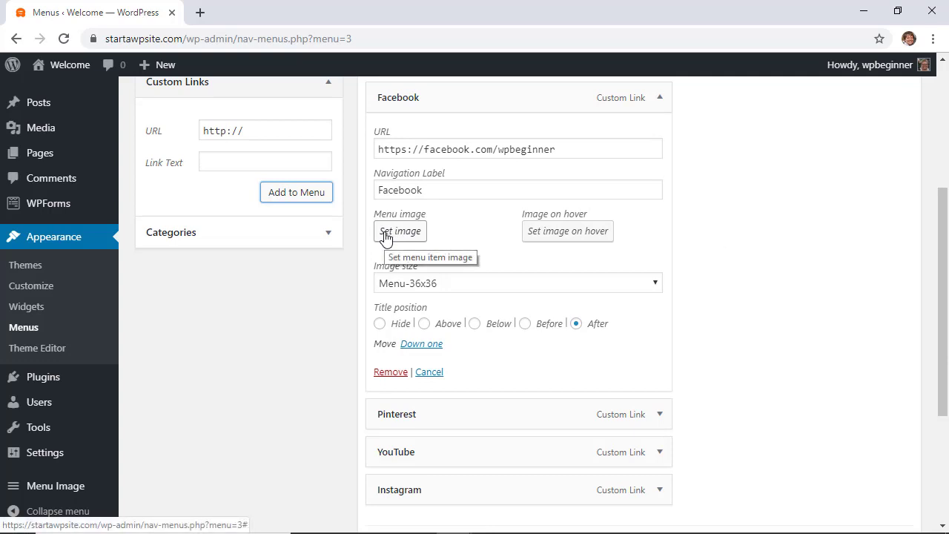
scroll(385, 235, "down", 1)
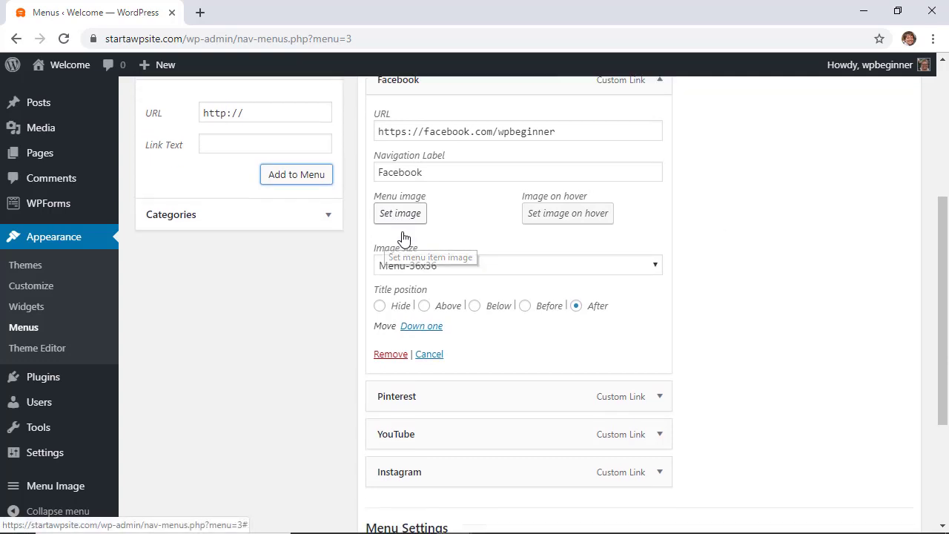
left_click(398, 198)
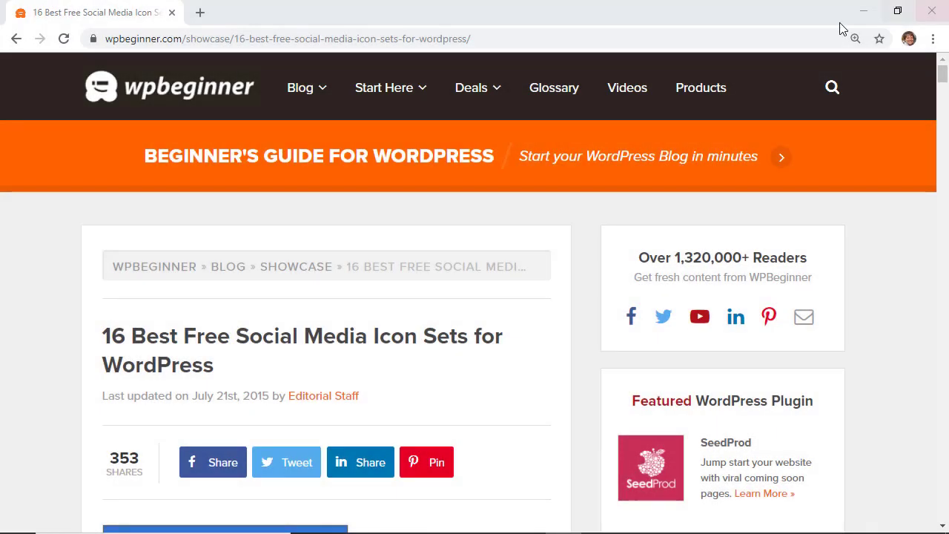
Step: Focus the social media icon sets article and reset its zoom to 100%
left_click(585, 262)
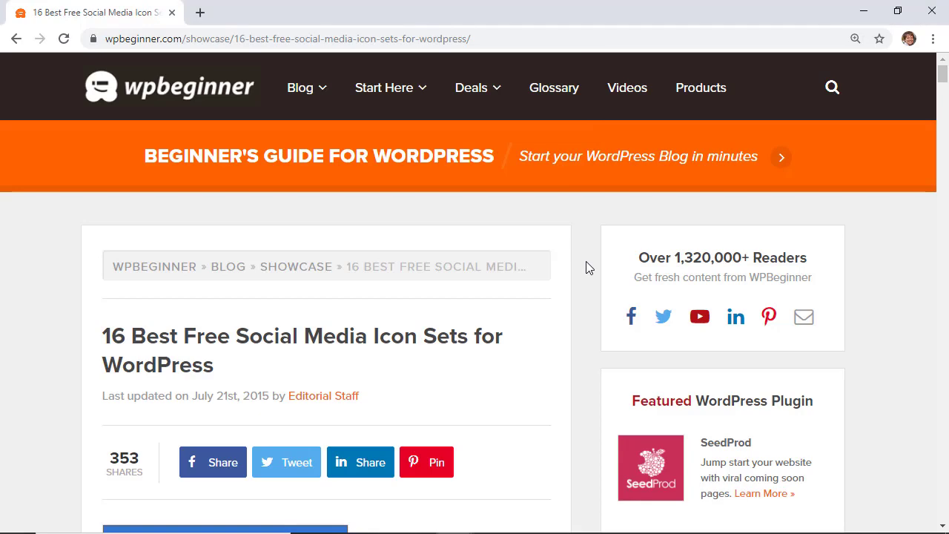
key("ctrl+minus")
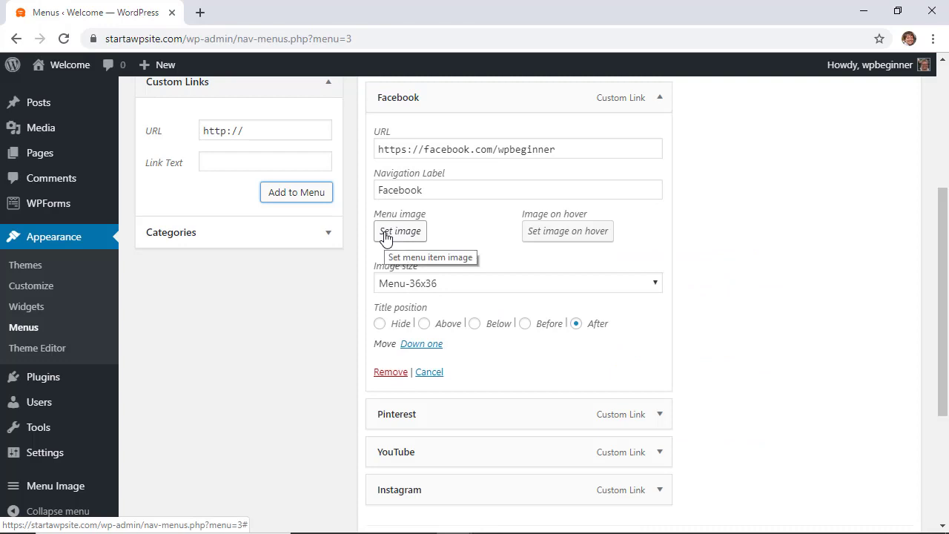
Step: Open the Facebook item's menu image chooser and start uploading files from the computer
scroll(401, 238, "down", 1)
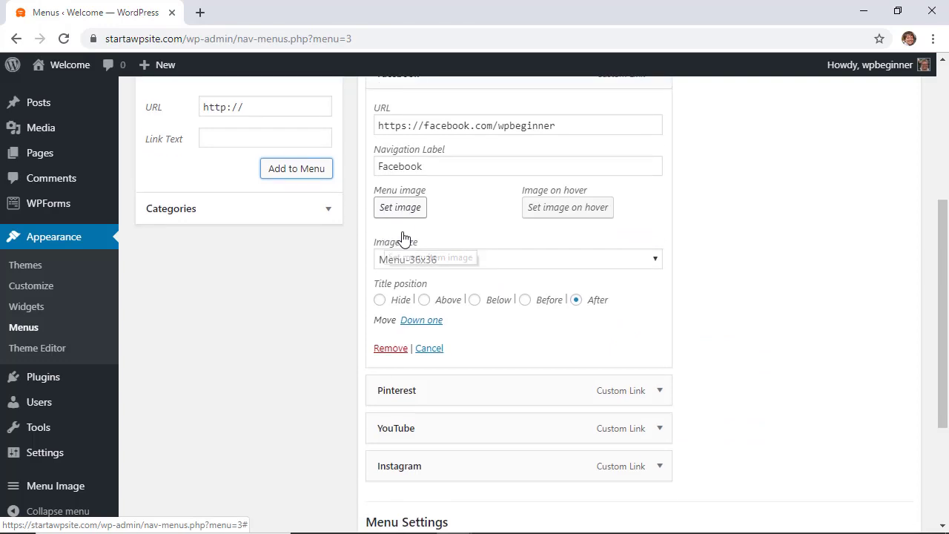
left_click(398, 198)
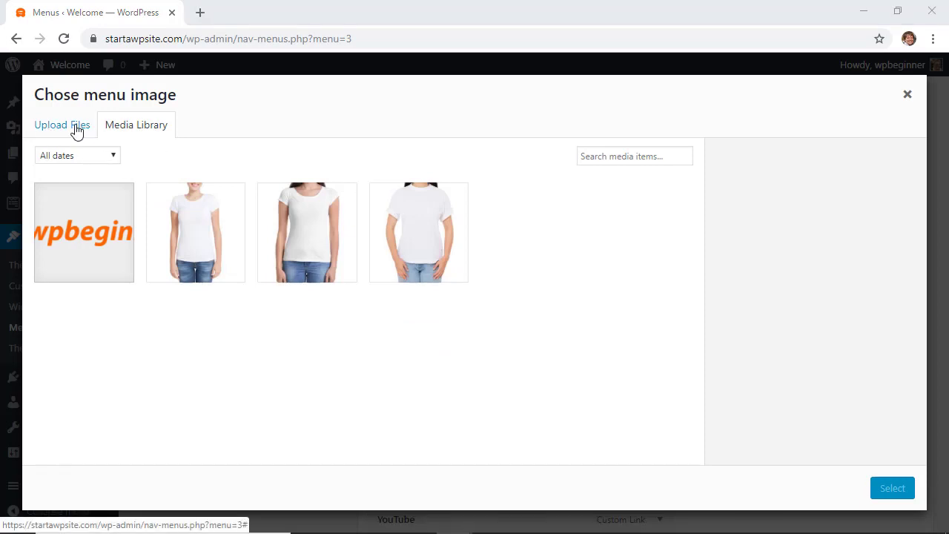
left_click(46, 131)
left_click(475, 317)
Step: Upload facebook.png and pinterest.png from the flat-social-media-icons folder
double_click(197, 104)
left_click(255, 194)
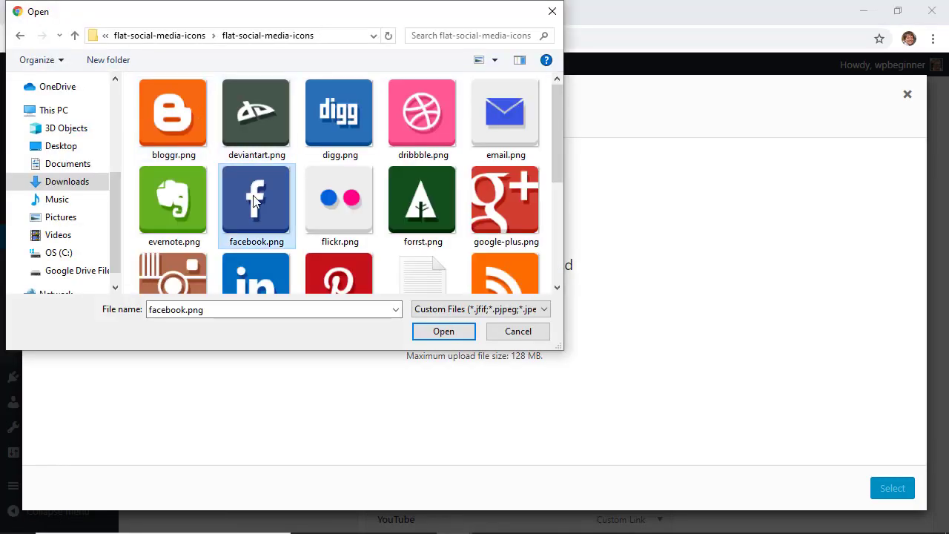
left_click(328, 258, "ctrl")
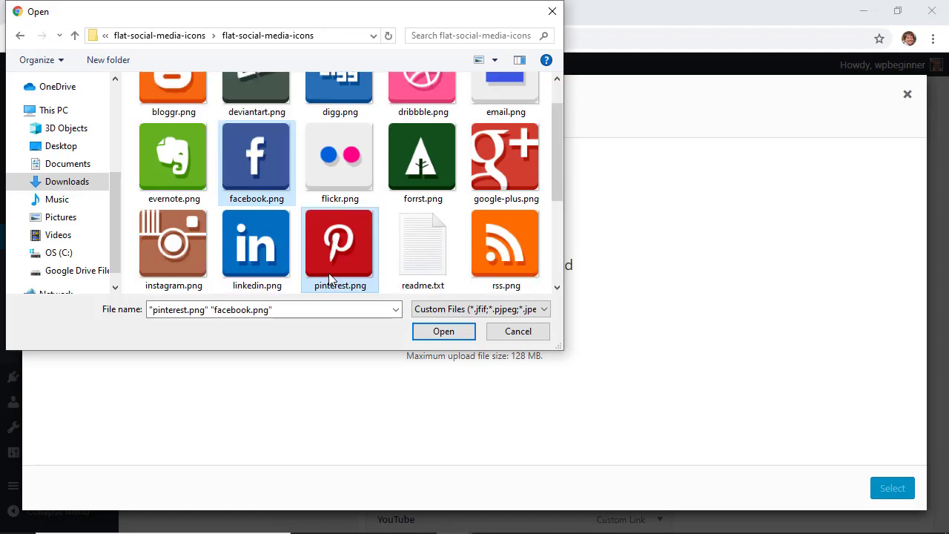
left_click(178, 257, "ctrl")
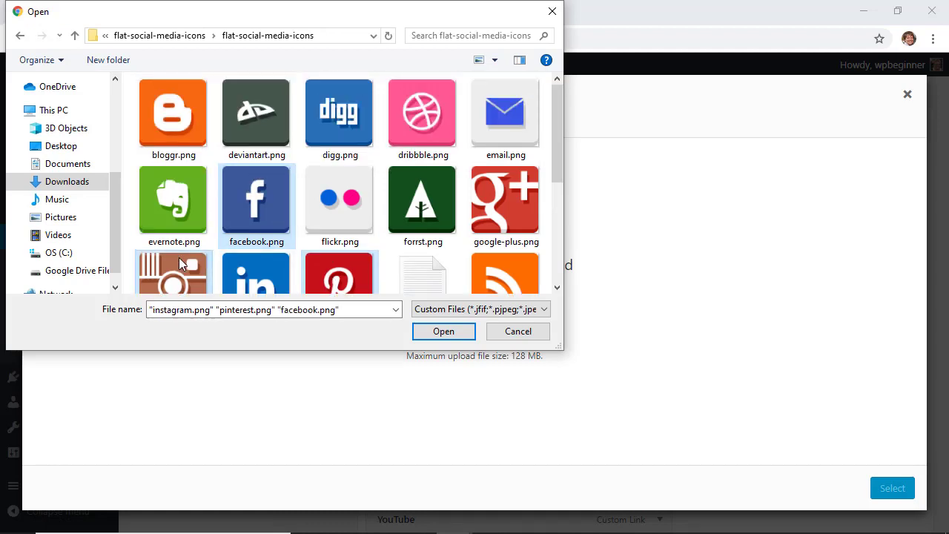
left_click(179, 257, "ctrl")
left_click(179, 257)
left_click(252, 166)
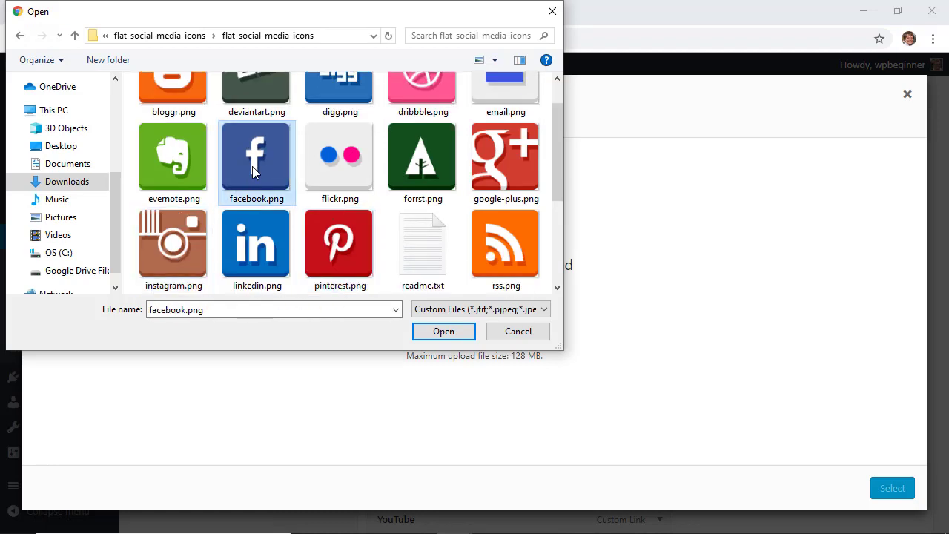
left_click(348, 234, "ctrl")
left_click(443, 331)
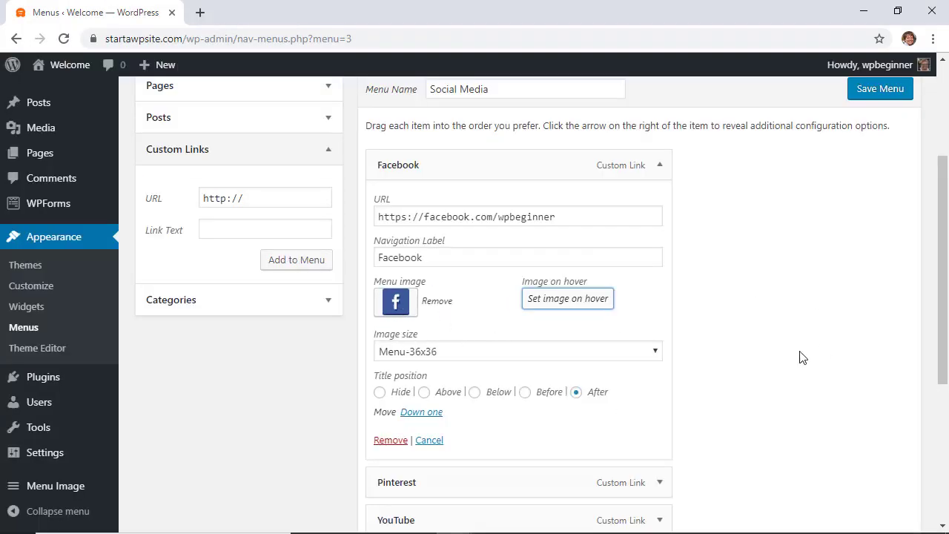
Step: Keep the Facebook icon at Menu-36x36 and set its title position to Hide
scroll(799, 358, "down", 1)
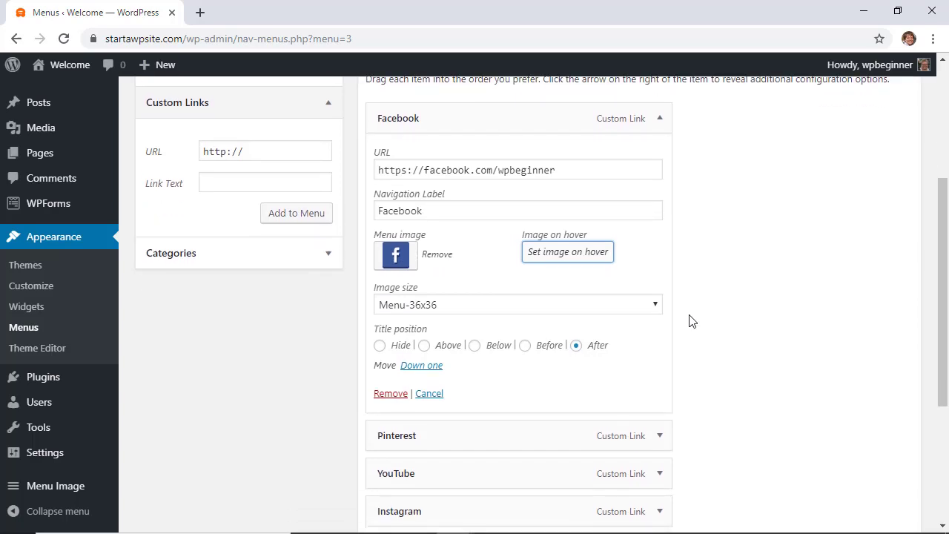
left_click(483, 310)
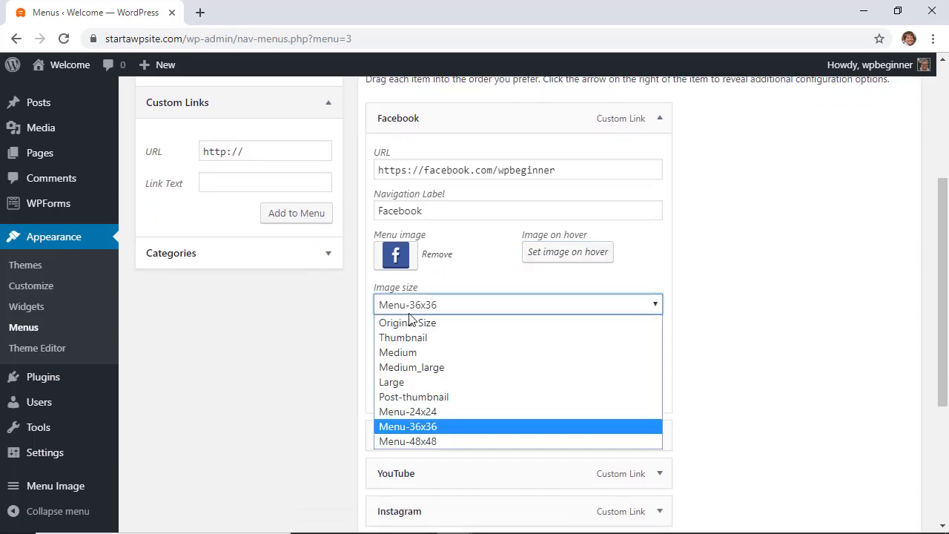
left_click(407, 429)
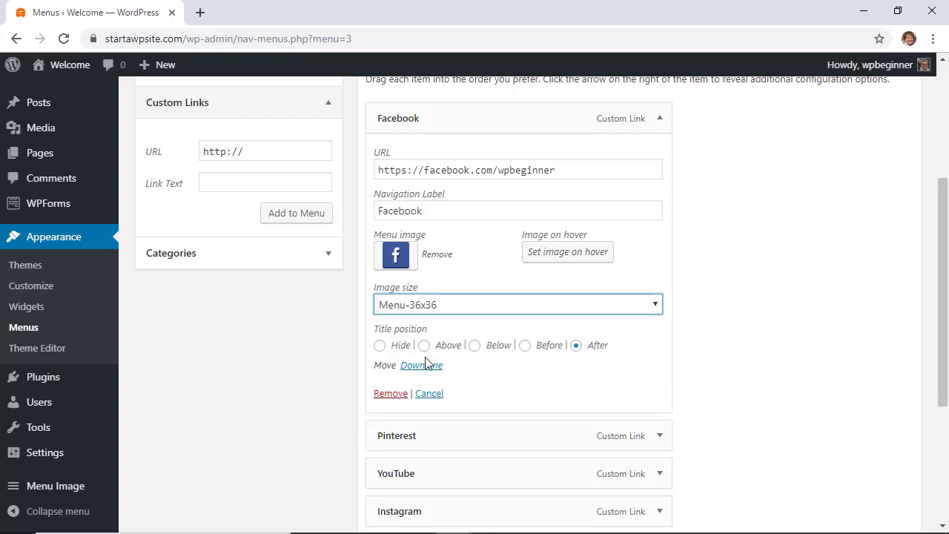
left_click(347, 357)
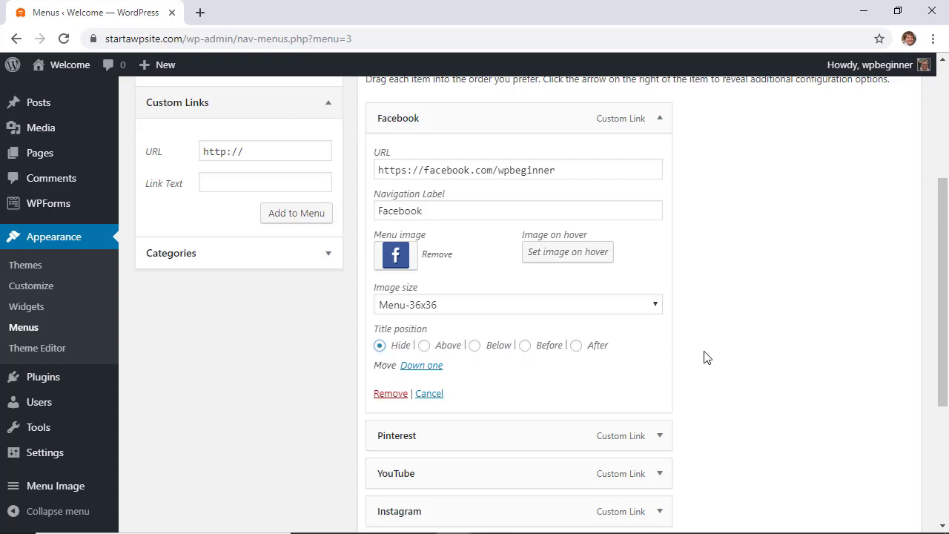
Step: Set the uploaded Pinterest icon as the Pinterest item's menu image
left_click(658, 437)
scroll(723, 402, "down", 4)
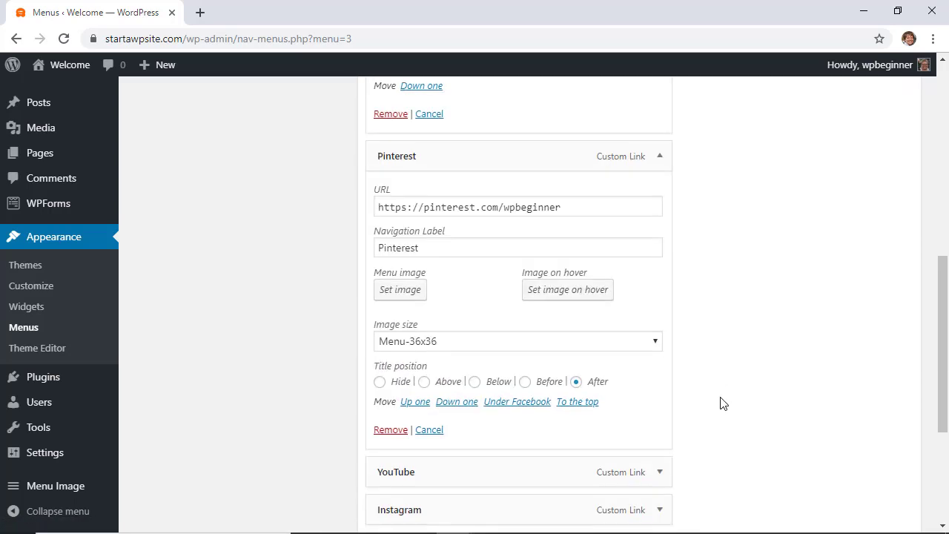
left_click(398, 290)
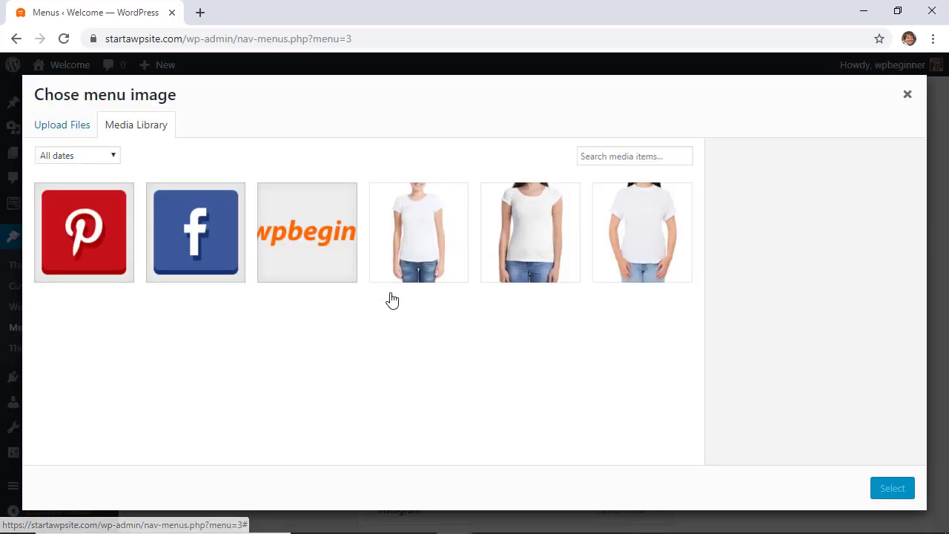
left_click(84, 232)
left_click(882, 490)
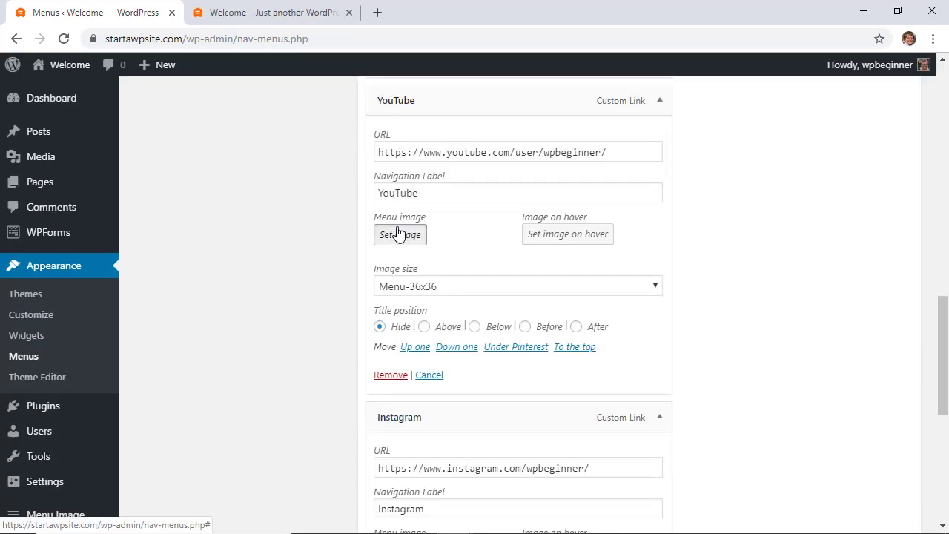
Step: Upload youtube.png and set it as the YouTube item's menu image
left_click(398, 233)
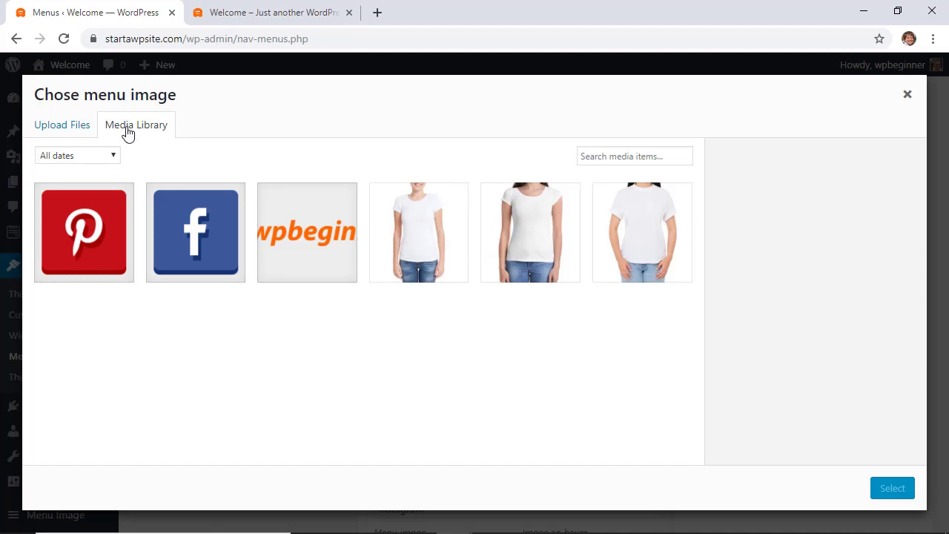
left_click(63, 122)
left_click(468, 317)
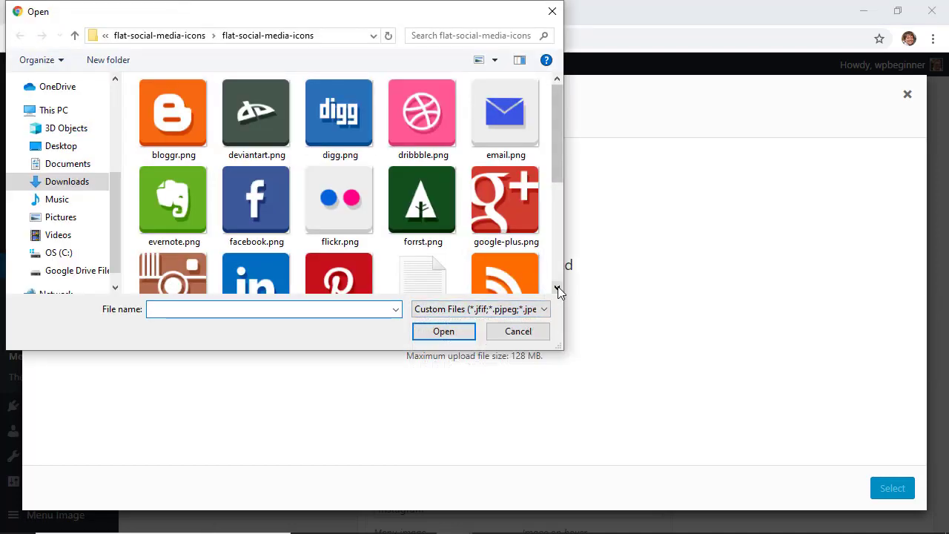
scroll(558, 289, "down", 3)
left_click(430, 276)
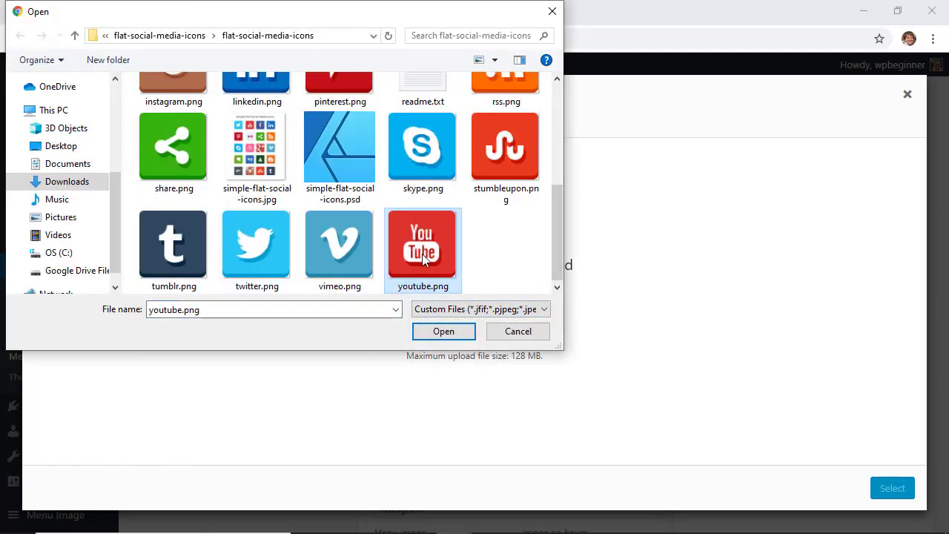
left_click(444, 332)
left_click(892, 488)
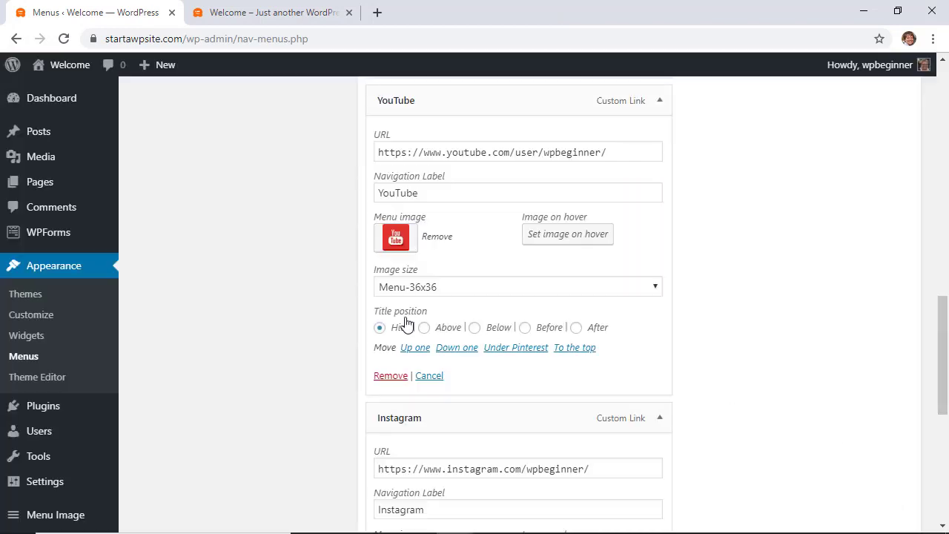
scroll(342, 345, "down", 2)
Step: Upload instagram.png as the Instagram item's menu image, then save the Social Media menu
scroll(342, 347, "down", 1)
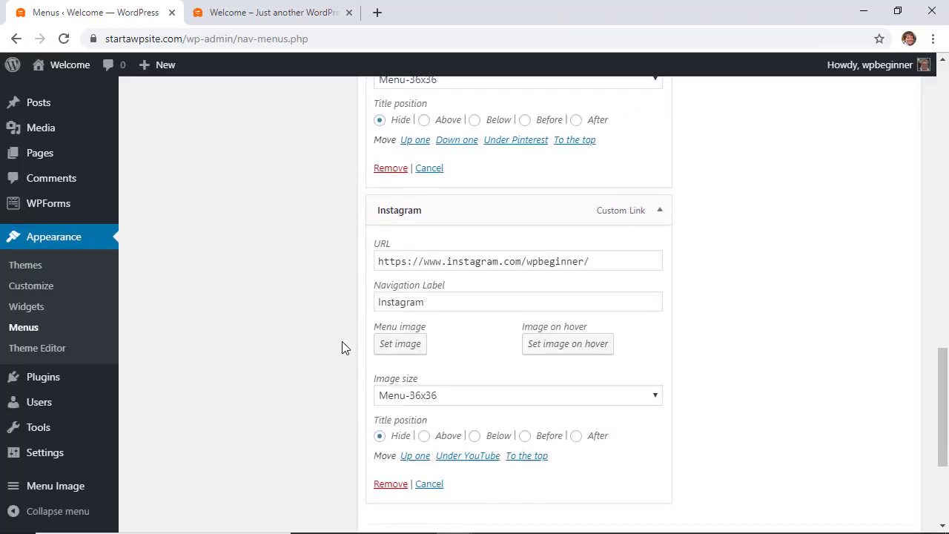
left_click(393, 343)
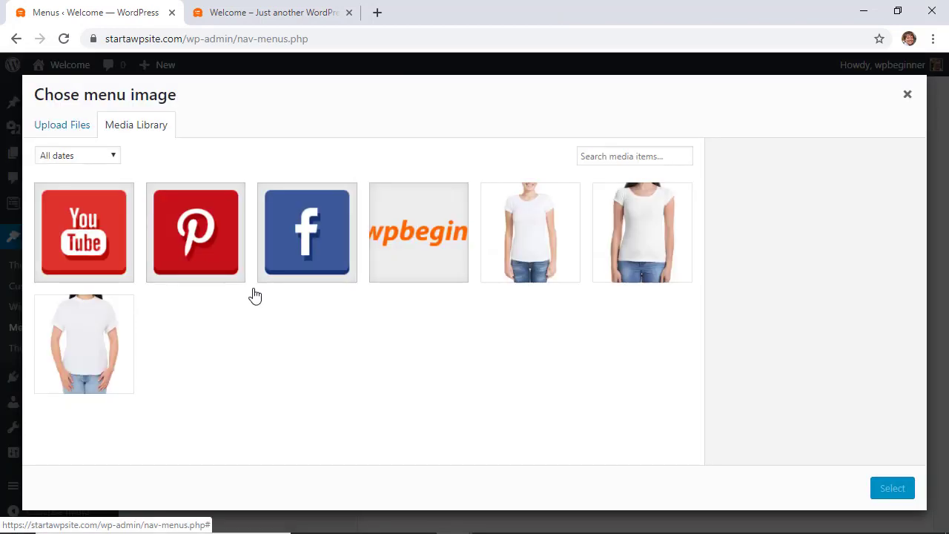
left_click(62, 126)
left_click(461, 319)
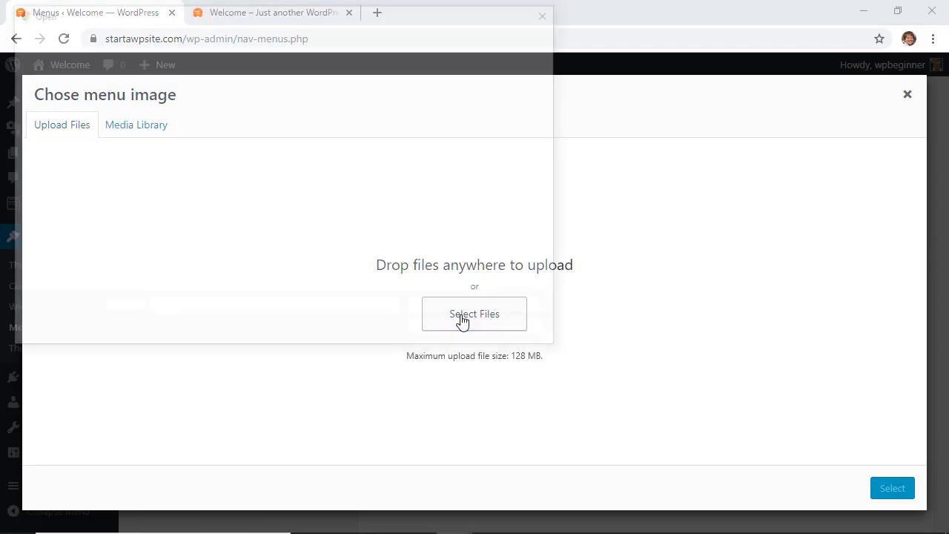
scroll(387, 213, "down", 1)
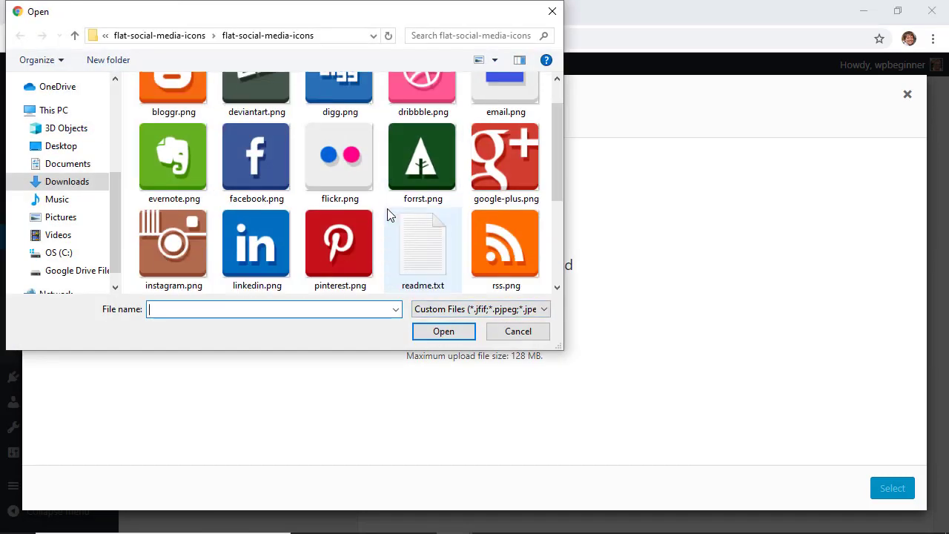
left_click(207, 244)
left_click(438, 332)
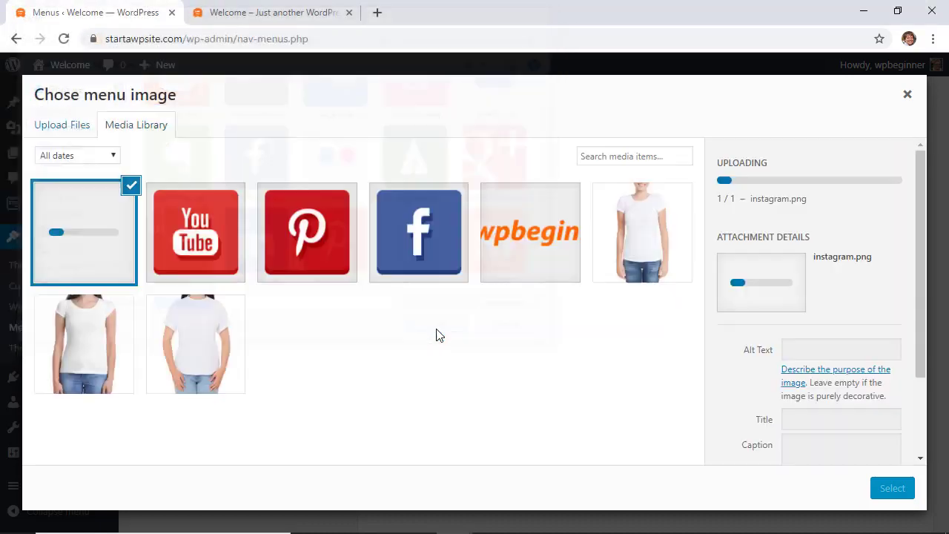
left_click(892, 489)
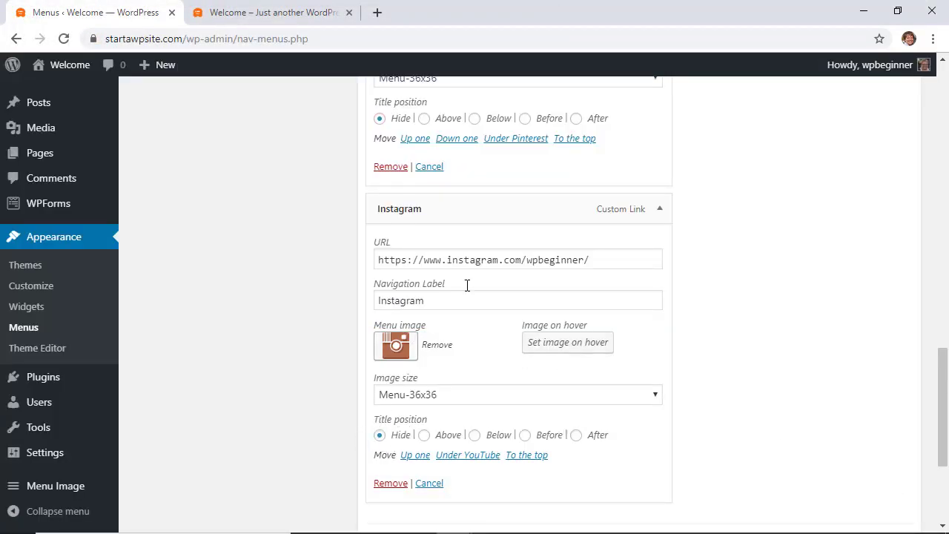
left_click(659, 209)
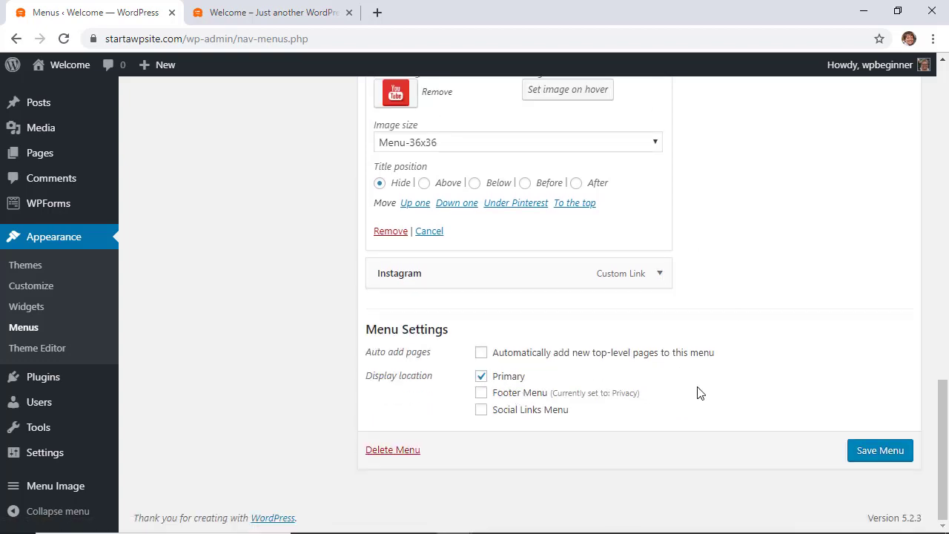
left_click(871, 448)
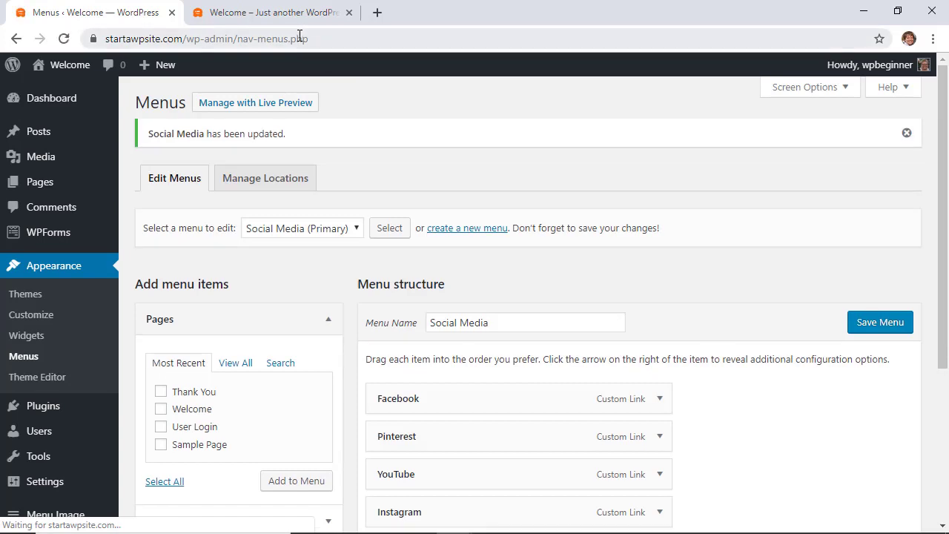
Step: Switch to the live site tab and reload it to view the updated menu
left_click(271, 14)
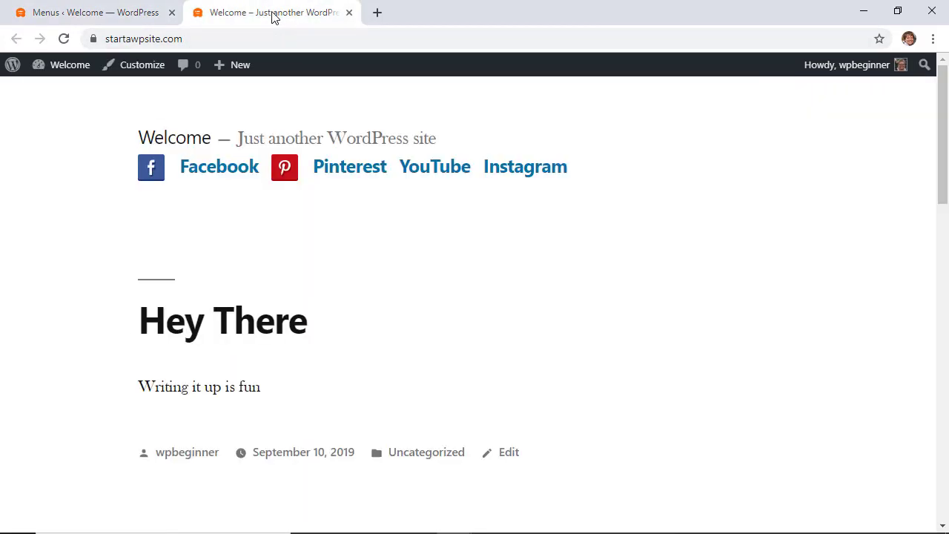
left_click(64, 39)
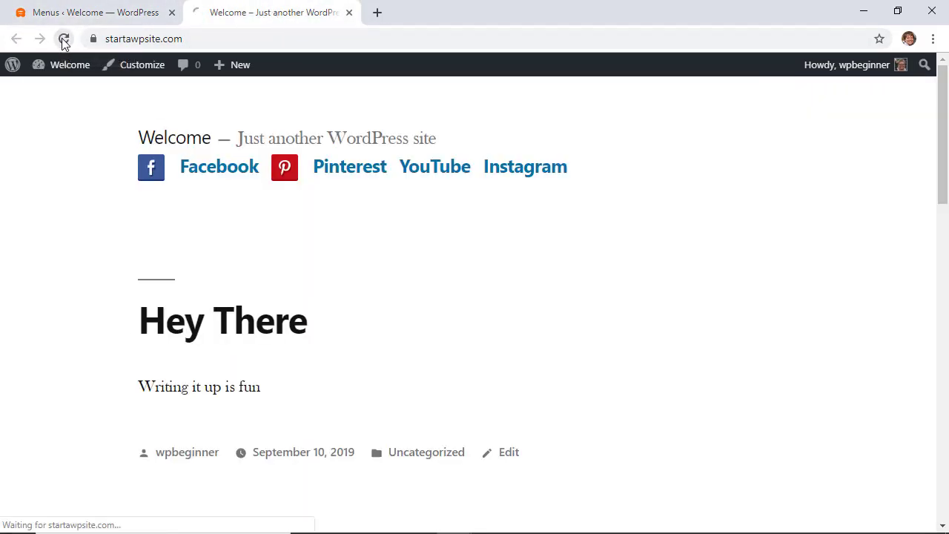